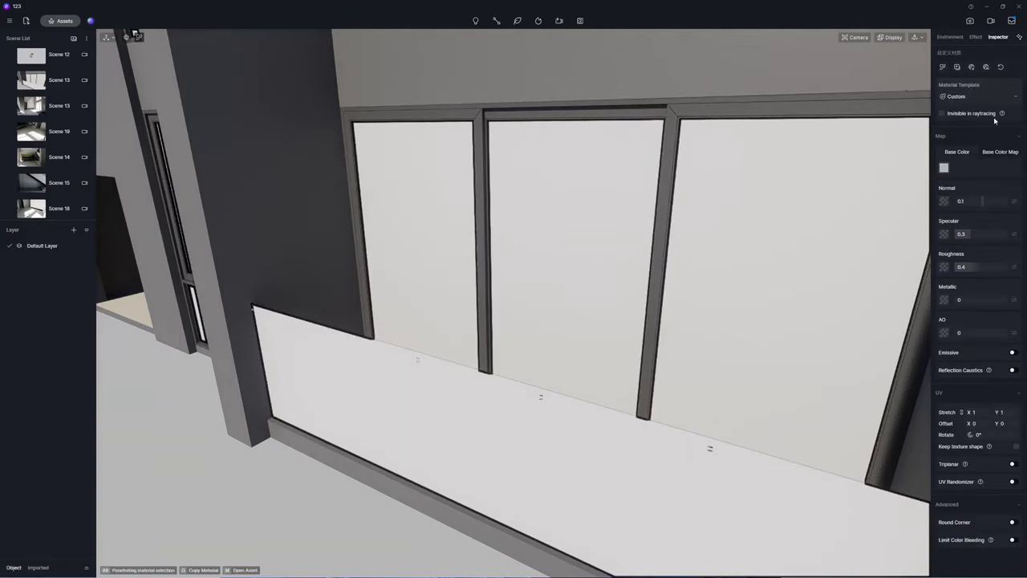
Make the window and balcony panes a Transparent material with a white base colour
{"action": "left_click", "coordinate": [994, 96]}
{"action": "left_click", "coordinate": [992, 166]}
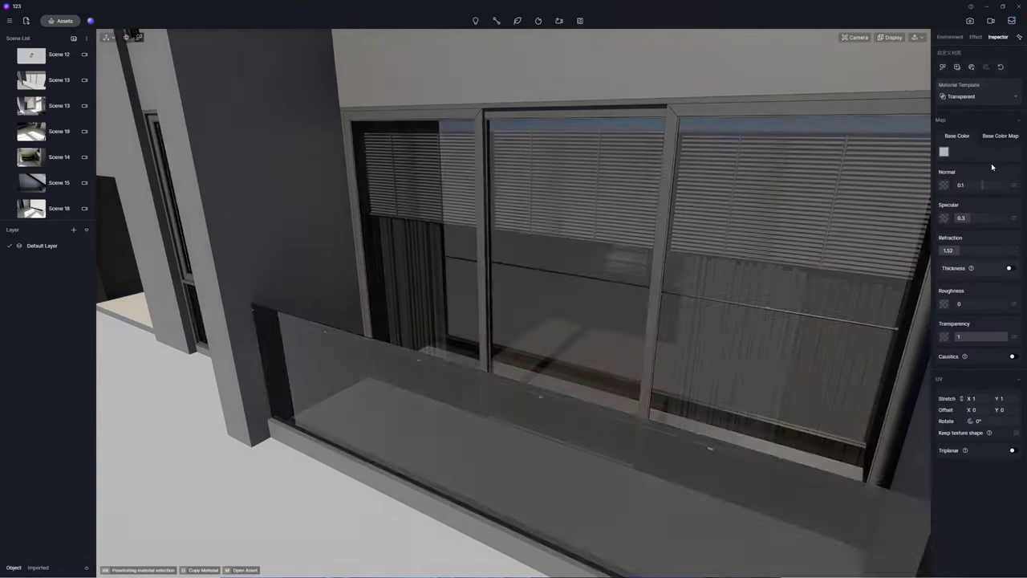
{"action": "left_click", "coordinate": [944, 151]}
{"action": "left_click_drag", "start_coordinate": [999, 246], "coordinate": [990, 246]}
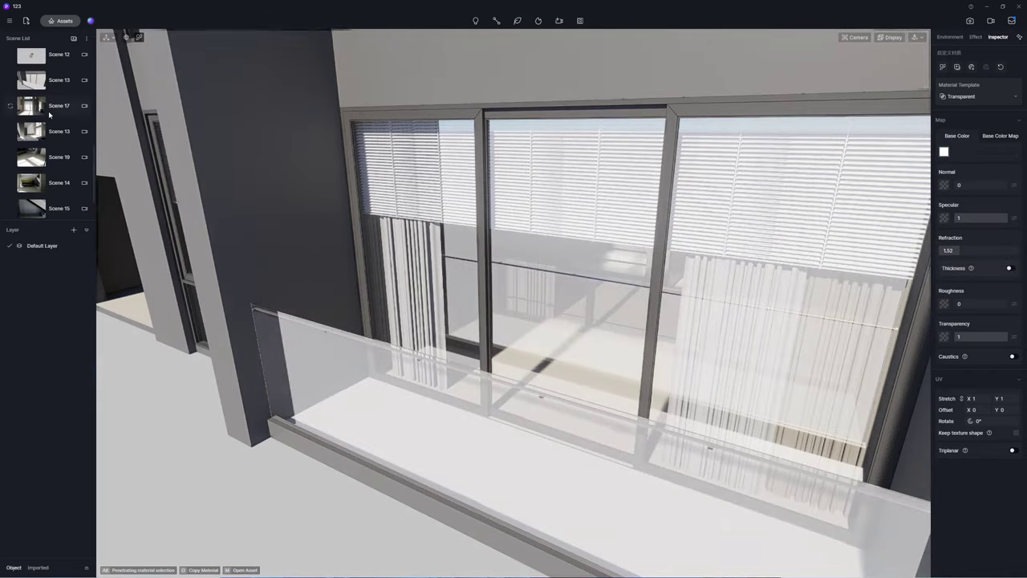
In the Scene 17 view, place the BACKROUNG.d5a city backdrop from the local asset library
{"action": "left_click", "coordinate": [49, 112]}
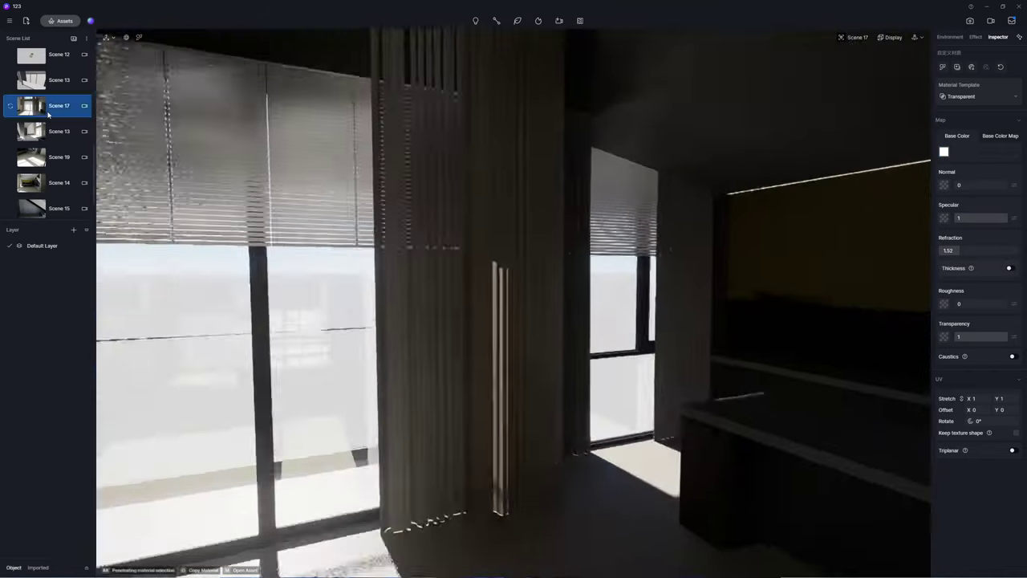
{"action": "left_click", "coordinate": [61, 21]}
{"action": "left_click", "coordinate": [247, 219]}
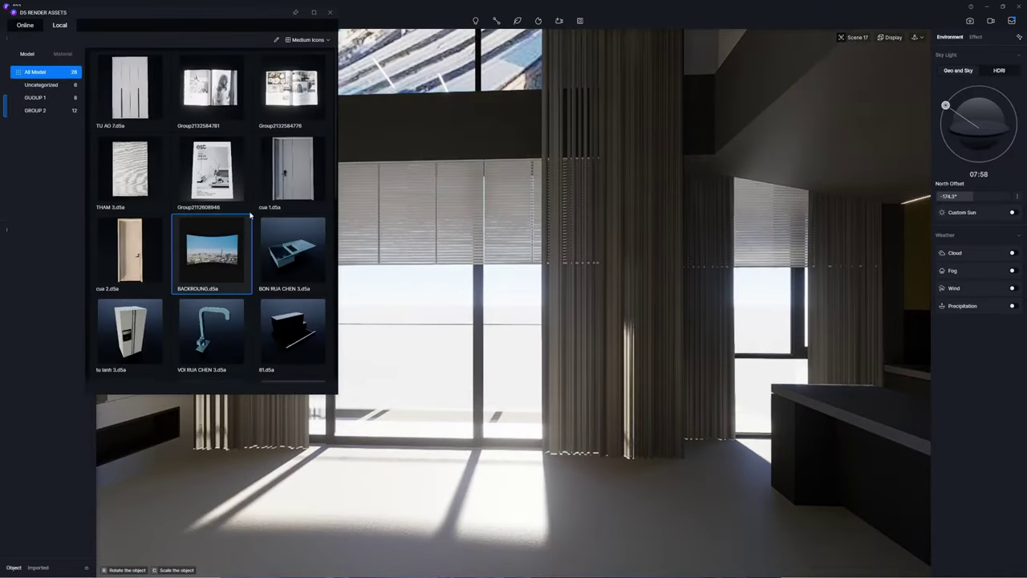
{"action": "left_click", "coordinate": [330, 12]}
Shift the backdrop to Location X 2183 and lower it so the skyline fills the windows
{"action": "left_click", "coordinate": [438, 394]}
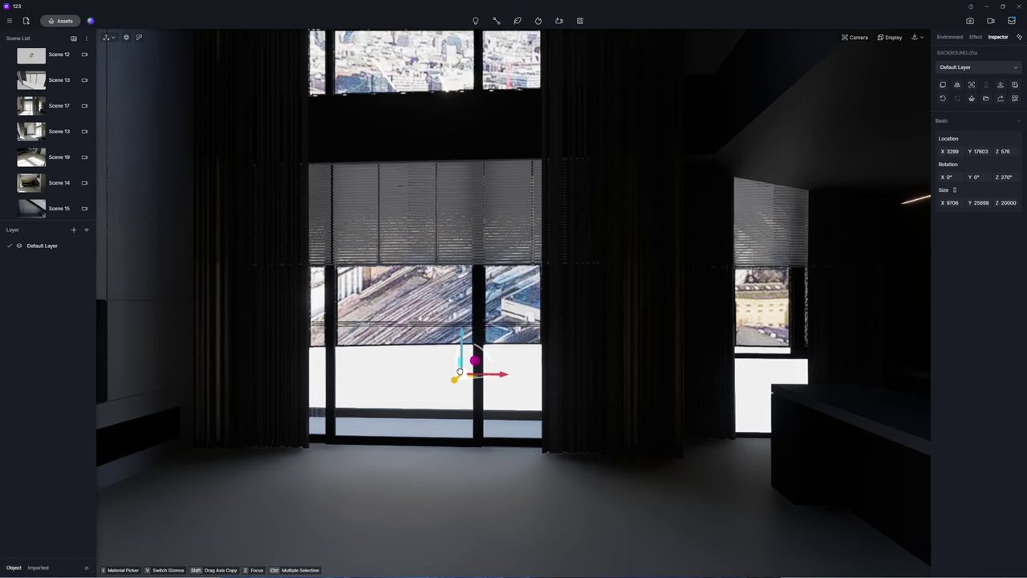
{"action": "left_click_drag", "start_coordinate": [545, 346], "coordinate": [492, 341]}
{"action": "left_click_drag", "start_coordinate": [445, 296], "coordinate": [446, 569]}
{"action": "left_click", "coordinate": [949, 36]}
Switch the sky to the Partly Sunny HDRI and dim its light to 0.1
{"action": "left_click", "coordinate": [999, 71]}
{"action": "left_click", "coordinate": [996, 86]}
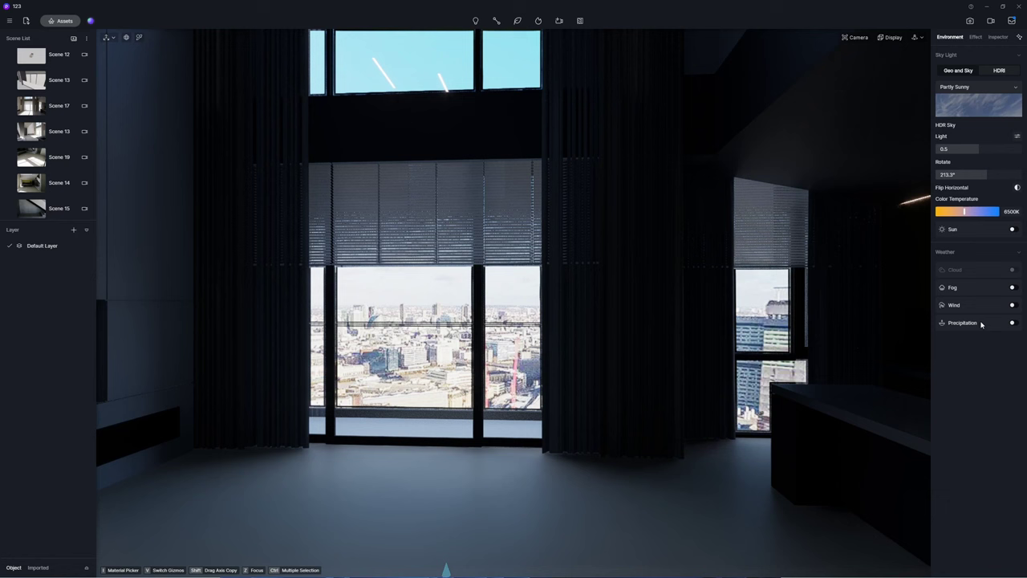
{"action": "left_click_drag", "start_coordinate": [965, 152], "coordinate": [923, 178]}
Turn on the sun at intensity 5 and raise its altitude to about 63.1
{"action": "left_click", "coordinate": [1013, 230]}
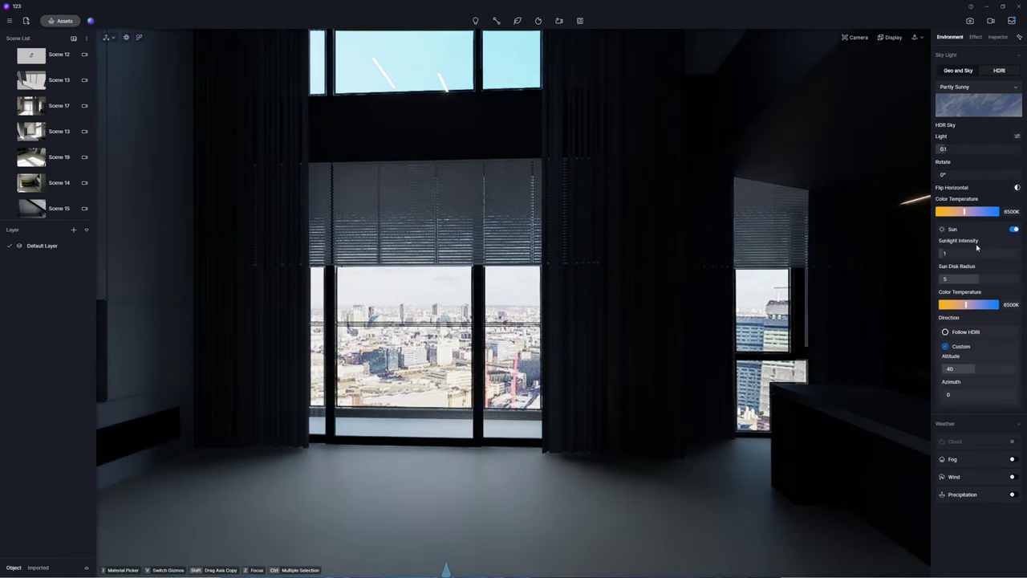
{"action": "left_click_drag", "start_coordinate": [942, 253], "coordinate": [969, 266]}
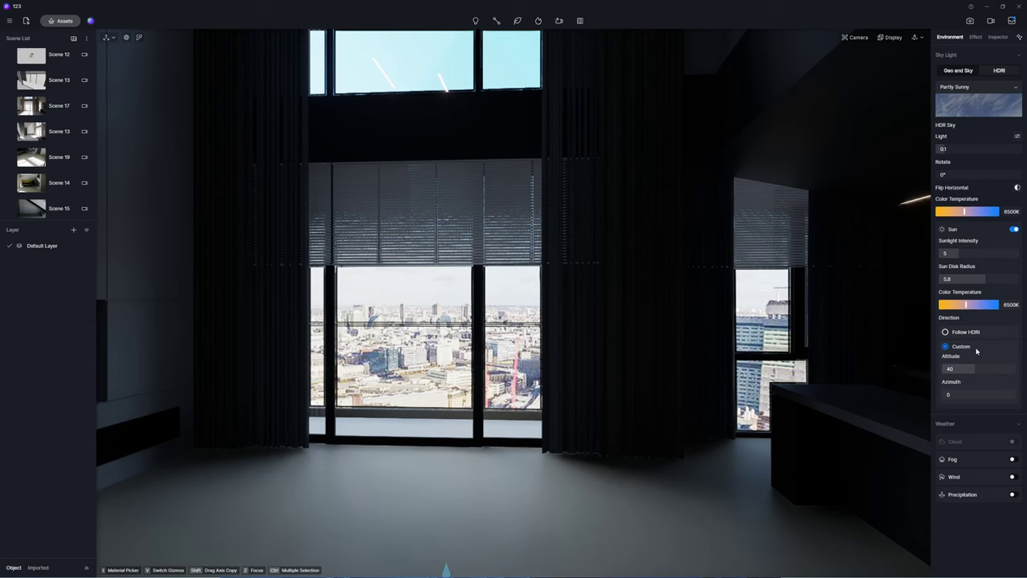
{"action": "left_click_drag", "start_coordinate": [973, 366], "coordinate": [958, 388]}
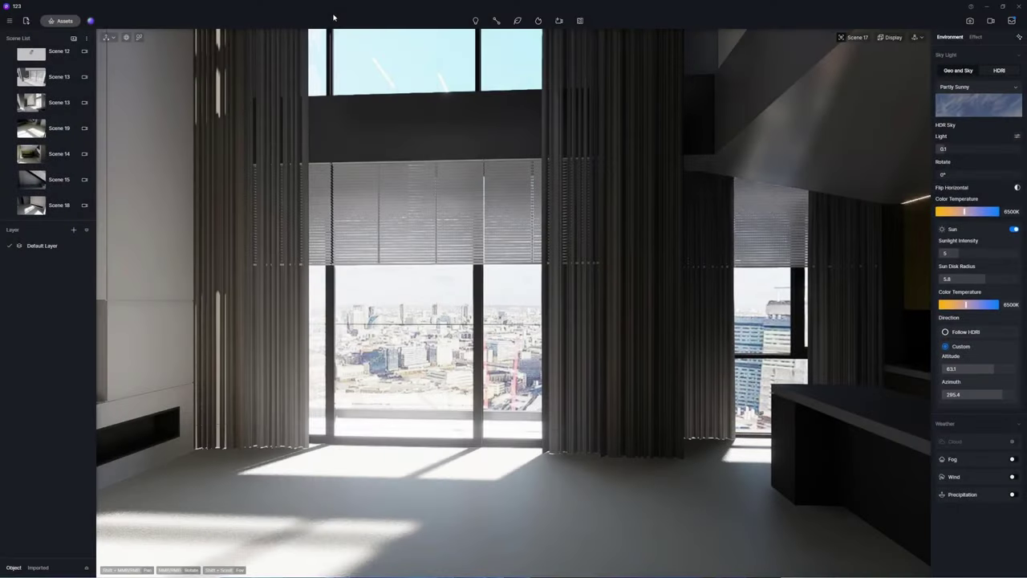
Give the curtains the sheer white REM CUA_VOL_1 cloth with normal 0.73 and opacity 0.38
{"action": "left_click_drag", "start_coordinate": [333, 17], "coordinate": [329, 190]}
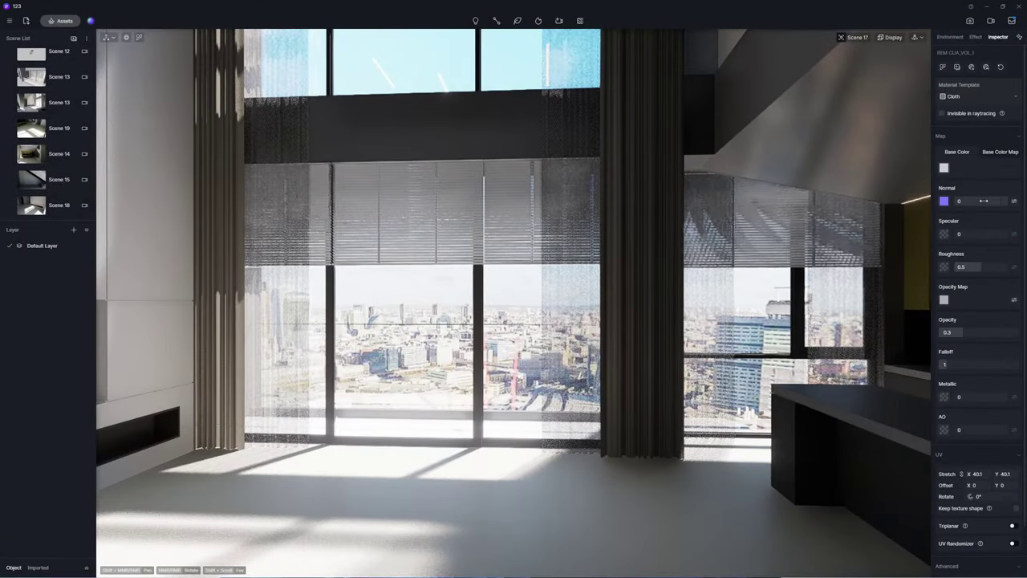
{"action": "left_click_drag", "start_coordinate": [1000, 200], "coordinate": [990, 237]}
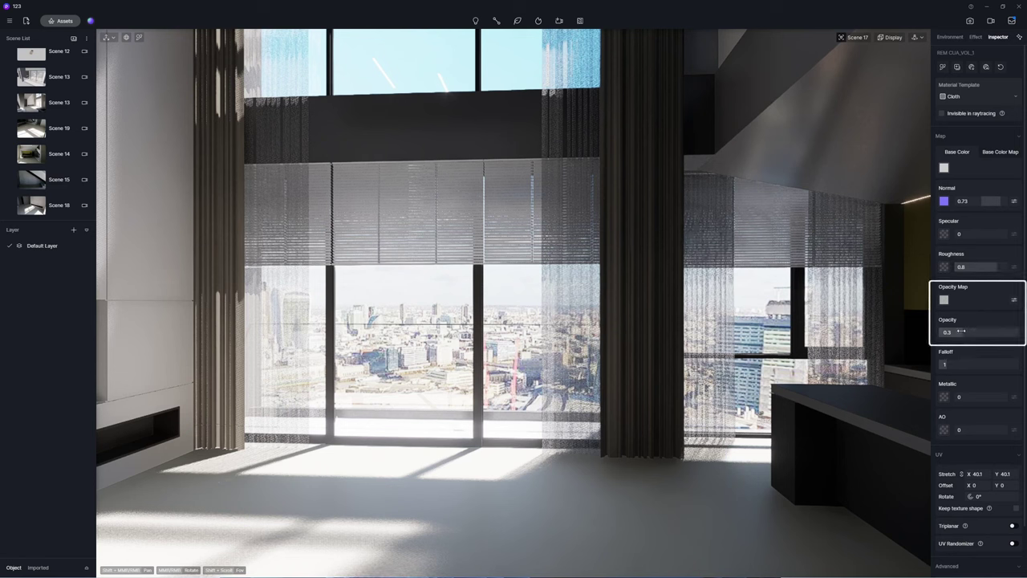
{"action": "left_click_drag", "start_coordinate": [962, 331], "coordinate": [984, 332]}
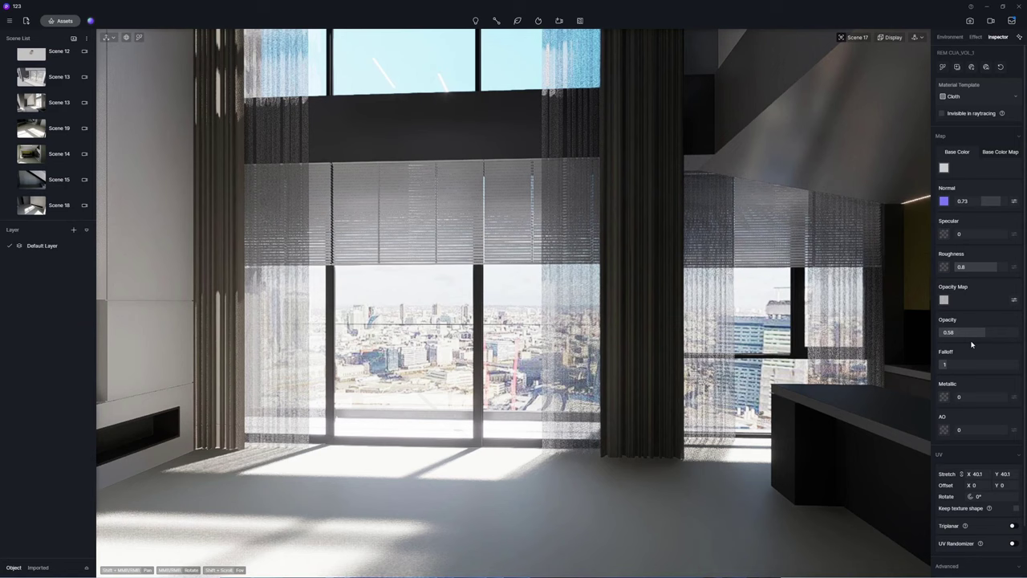
In Scene 18, lay a wood plank material on the floor with vertical stretch 1.2
{"action": "left_click", "coordinate": [58, 204]}
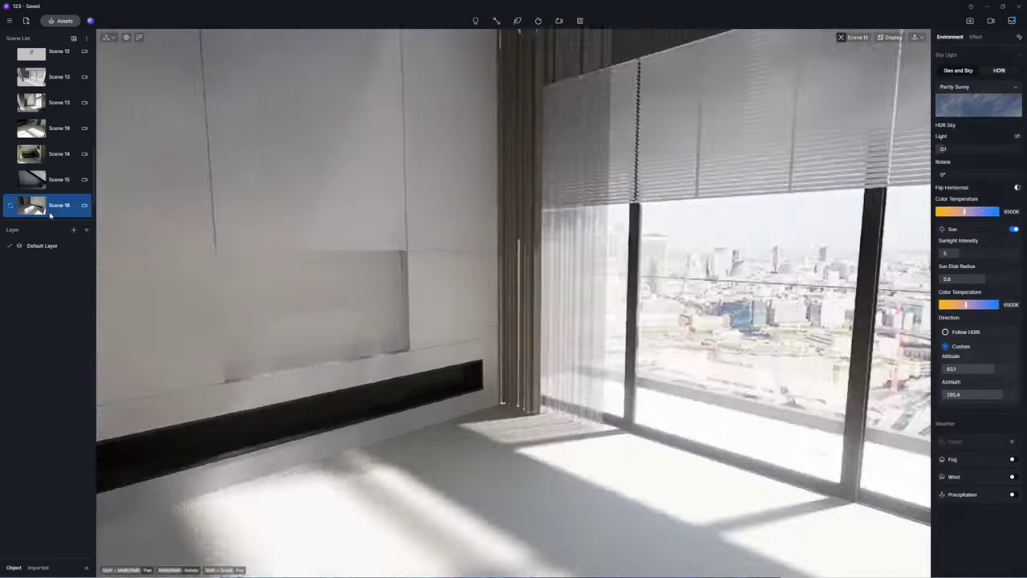
{"action": "left_click", "coordinate": [64, 20]}
{"action": "left_click_drag", "start_coordinate": [132, 293], "coordinate": [400, 372]}
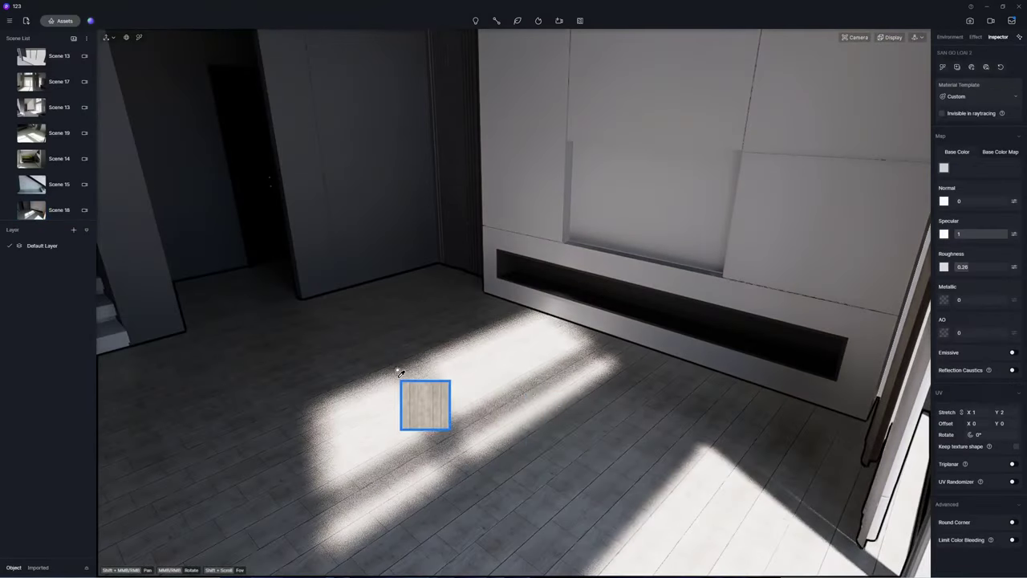
{"action": "left_click_drag", "start_coordinate": [660, 405], "coordinate": [659, 405]}
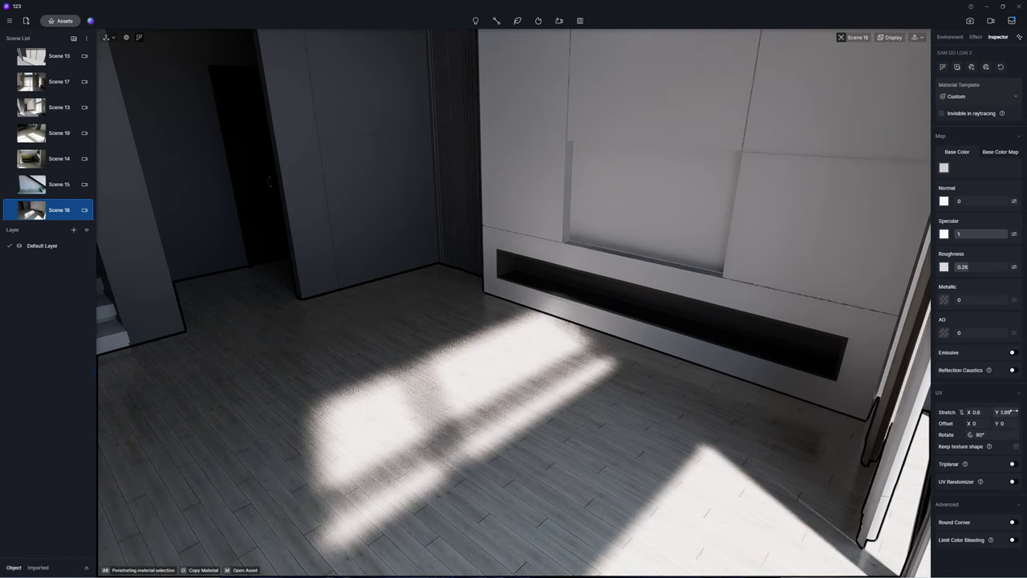
{"action": "left_click_drag", "start_coordinate": [1014, 411], "coordinate": [982, 386]}
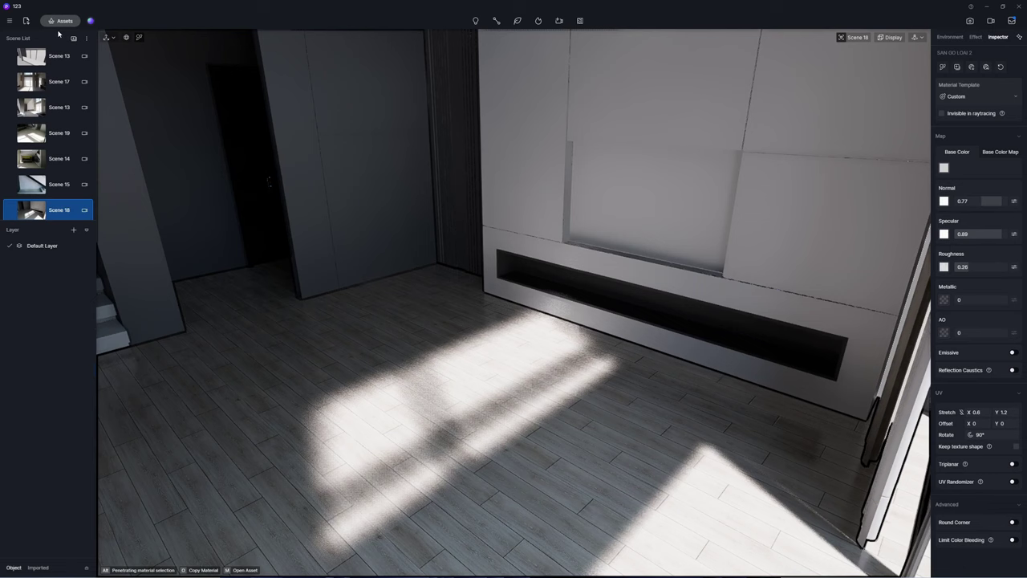
{"action": "left_click", "coordinate": [60, 20]}
Apply the white [Color A01]4 material to the wall and darken it to grey
{"action": "left_click_drag", "start_coordinate": [293, 208], "coordinate": [891, 329]}
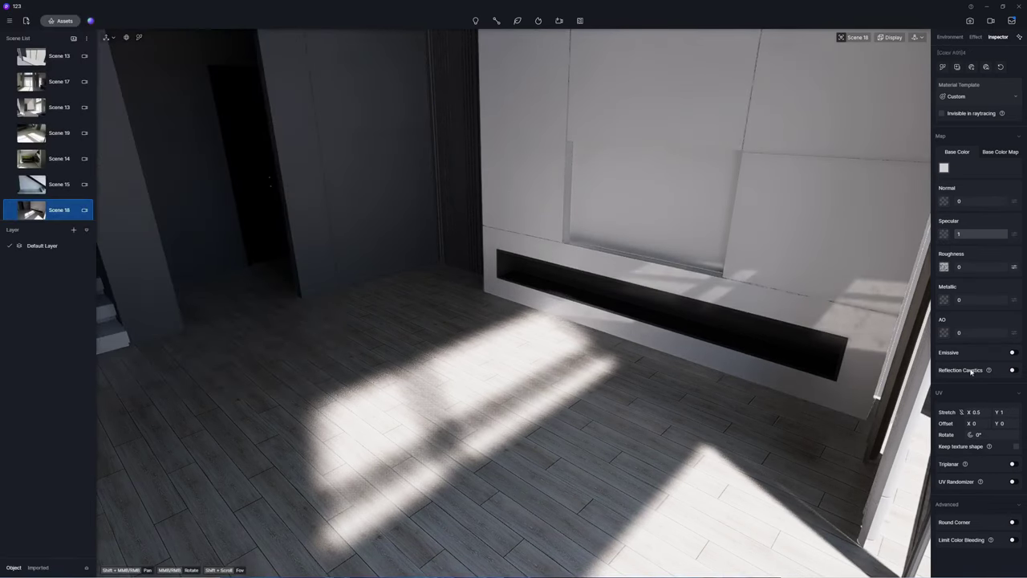
{"action": "left_click", "coordinate": [944, 166]}
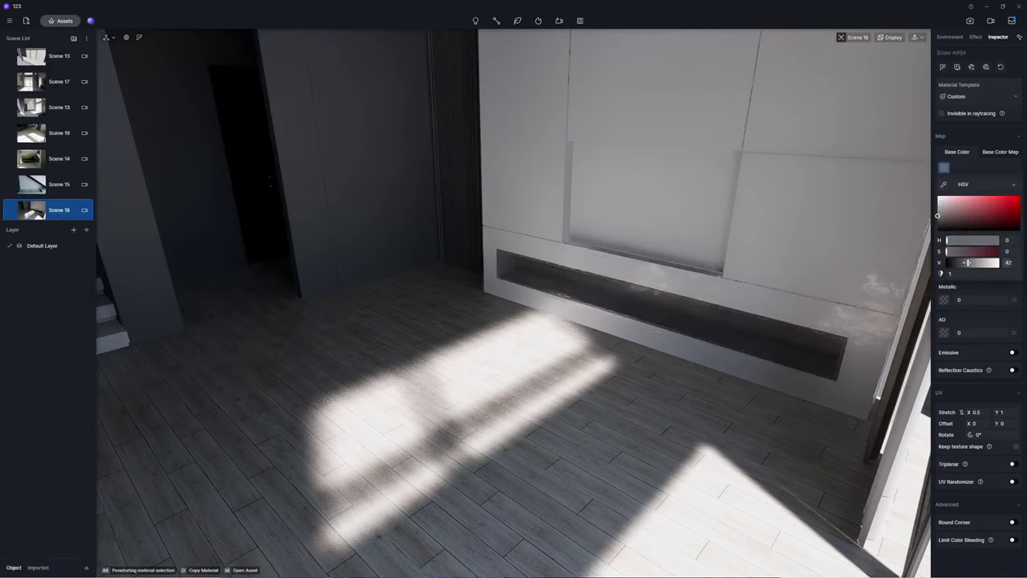
{"action": "left_click_drag", "start_coordinate": [992, 234], "coordinate": [973, 234]}
{"action": "key", "text": "m"}
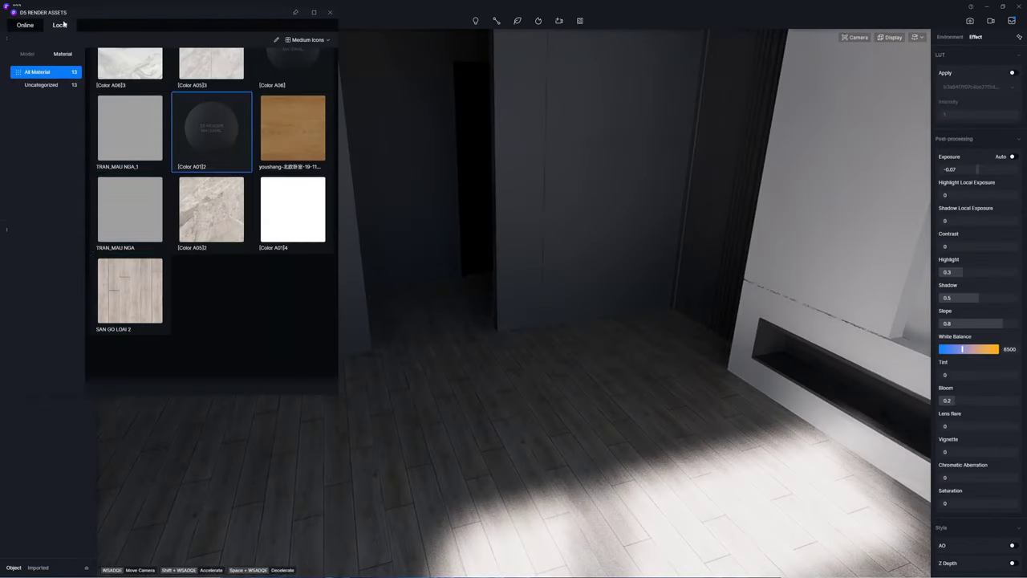
Apply grey TRAN_MAU NGA, wood on the doorway lintel, and glass on the stair railing
{"action": "left_click_drag", "start_coordinate": [131, 211], "coordinate": [321, 126]}
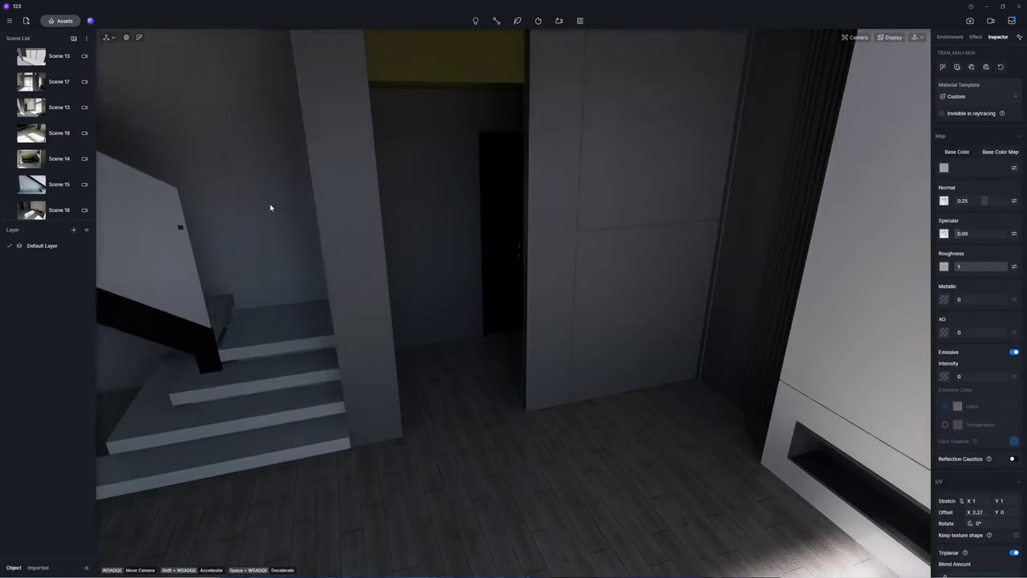
{"action": "key", "text": "m"}
{"action": "left_click_drag", "start_coordinate": [293, 106], "coordinate": [478, 133]}
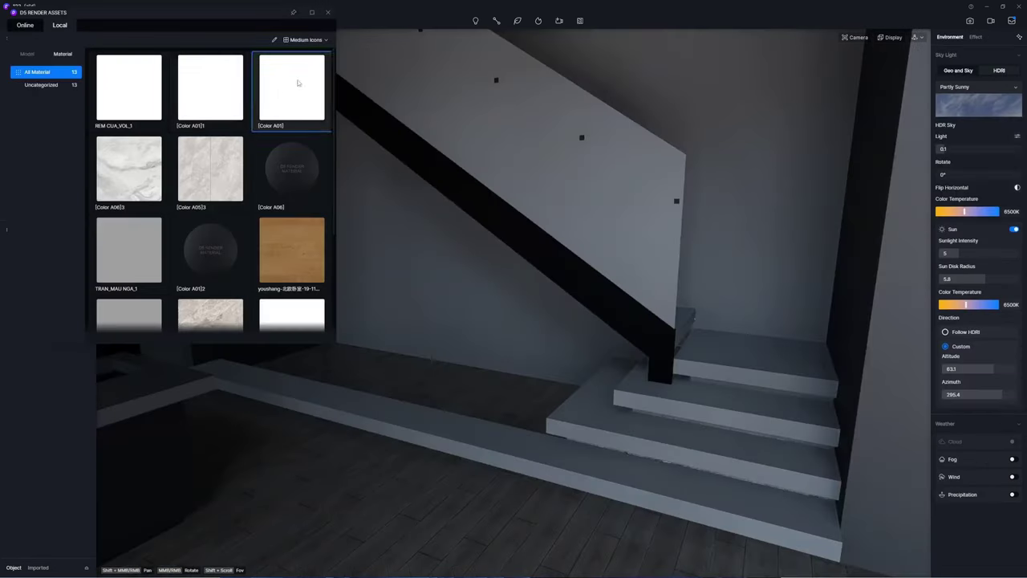
{"action": "left_click_drag", "start_coordinate": [294, 82], "coordinate": [634, 212]}
{"action": "key", "text": "Escape"}
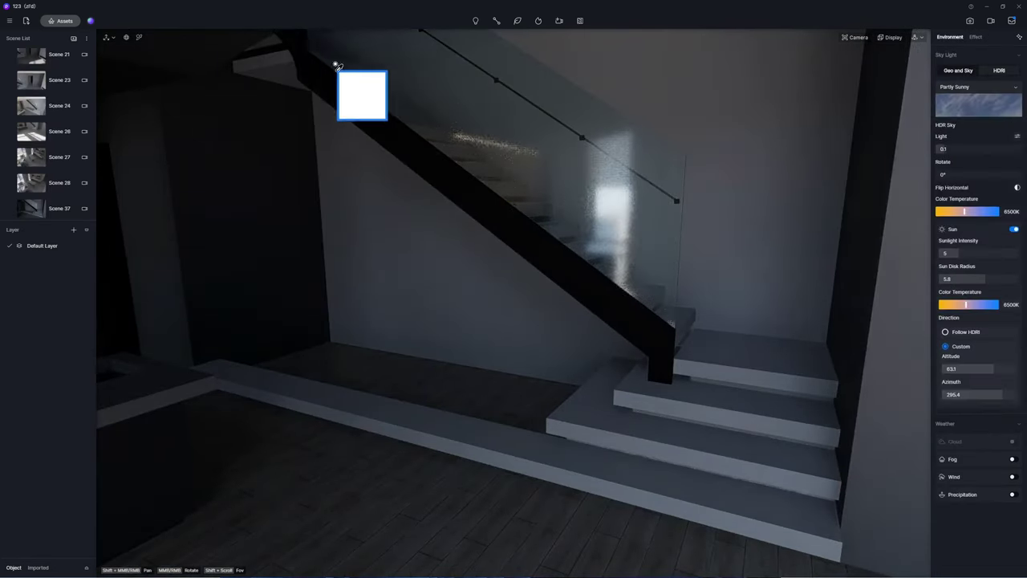
{"action": "left_click_drag", "start_coordinate": [338, 66], "coordinate": [340, 69]}
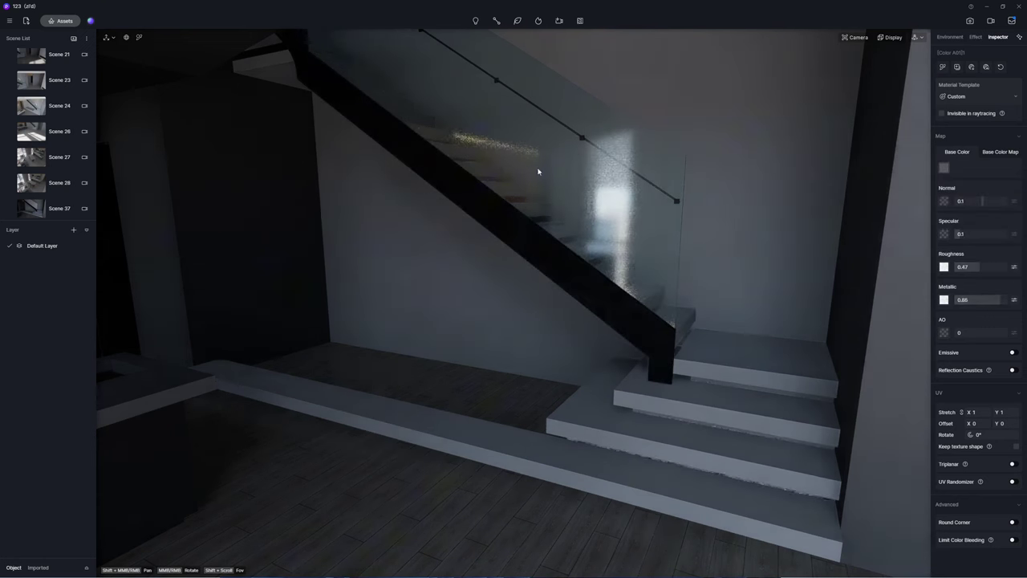
Cover the stair back wall with marble scaled to 0.375 and roughness lowered to 0.19
{"action": "left_click", "coordinate": [61, 20]}
{"action": "left_click_drag", "start_coordinate": [212, 172], "coordinate": [853, 331]}
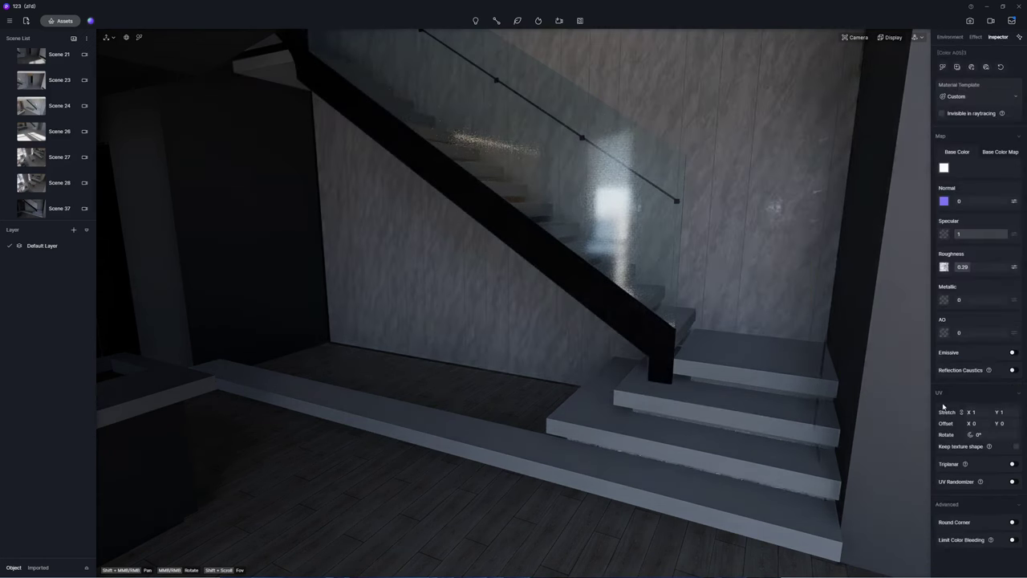
{"action": "left_click_drag", "start_coordinate": [969, 412], "coordinate": [943, 417]}
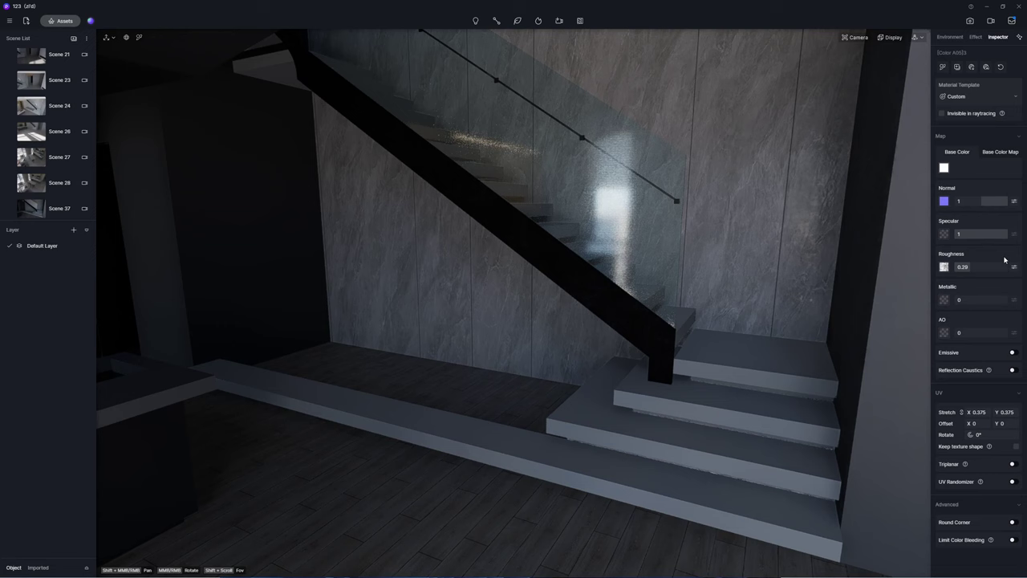
{"action": "left_click_drag", "start_coordinate": [968, 270], "coordinate": [934, 274]}
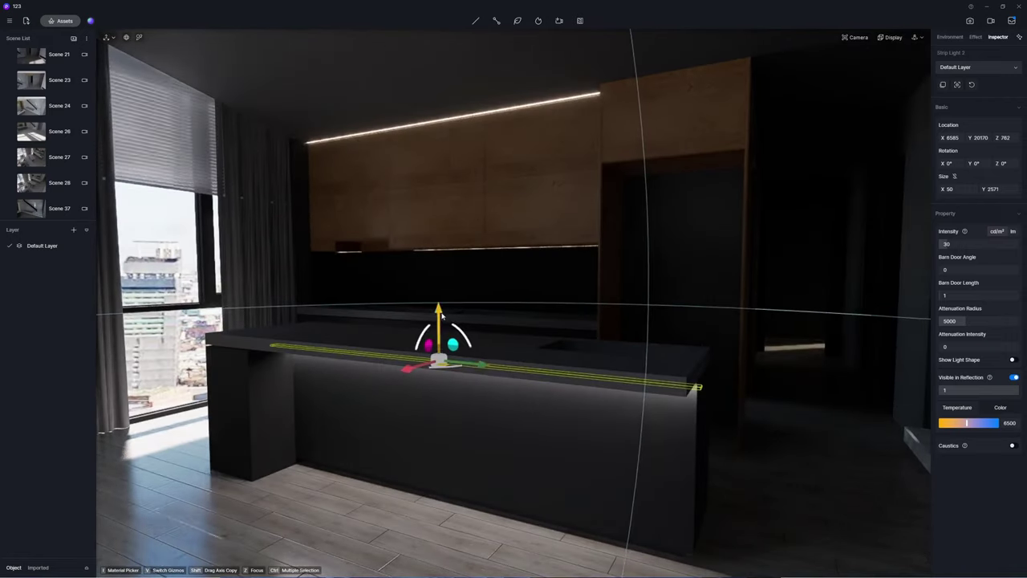
Set the under-counter strip light to intensity 150, attenuation 3375, 4000 K, hidden from reflections
{"action": "left_click_drag", "start_coordinate": [481, 365], "coordinate": [523, 363]}
{"action": "left_click_drag", "start_coordinate": [946, 244], "coordinate": [978, 248]}
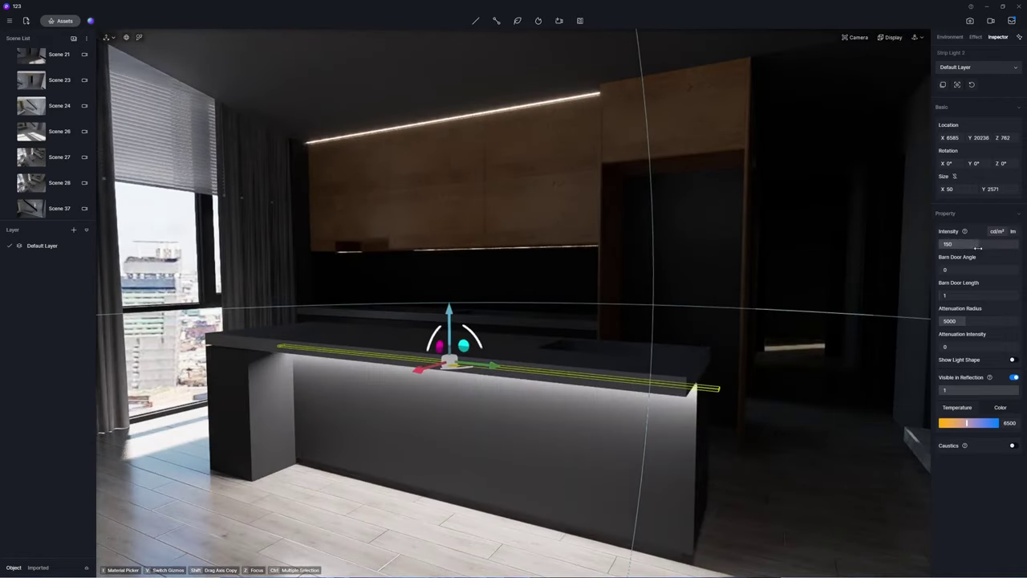
{"action": "left_click_drag", "start_coordinate": [965, 318], "coordinate": [953, 335]}
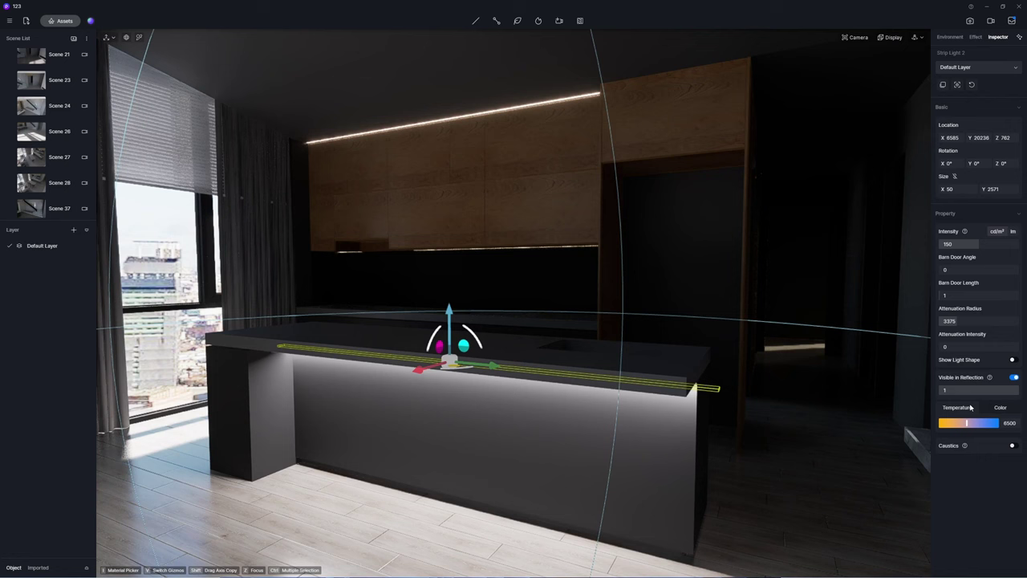
{"action": "left_click_drag", "start_coordinate": [953, 422], "coordinate": [952, 423]}
{"action": "left_click", "coordinate": [1014, 377]}
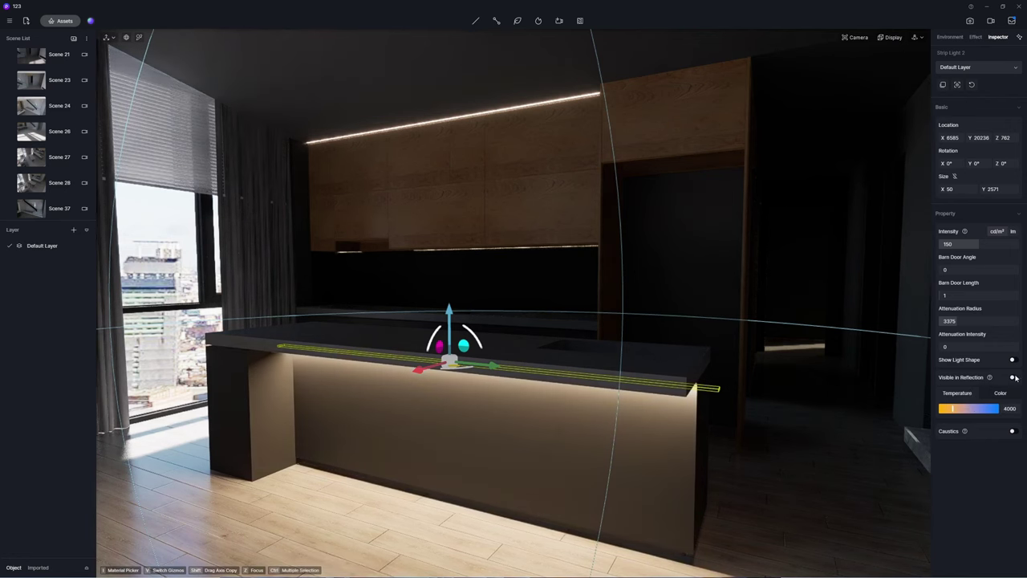
Apply materials to the island's front panel and grey marble to the kitchen counters
{"action": "left_click", "coordinate": [60, 21]}
{"action": "left_click_drag", "start_coordinate": [131, 88], "coordinate": [475, 435]}
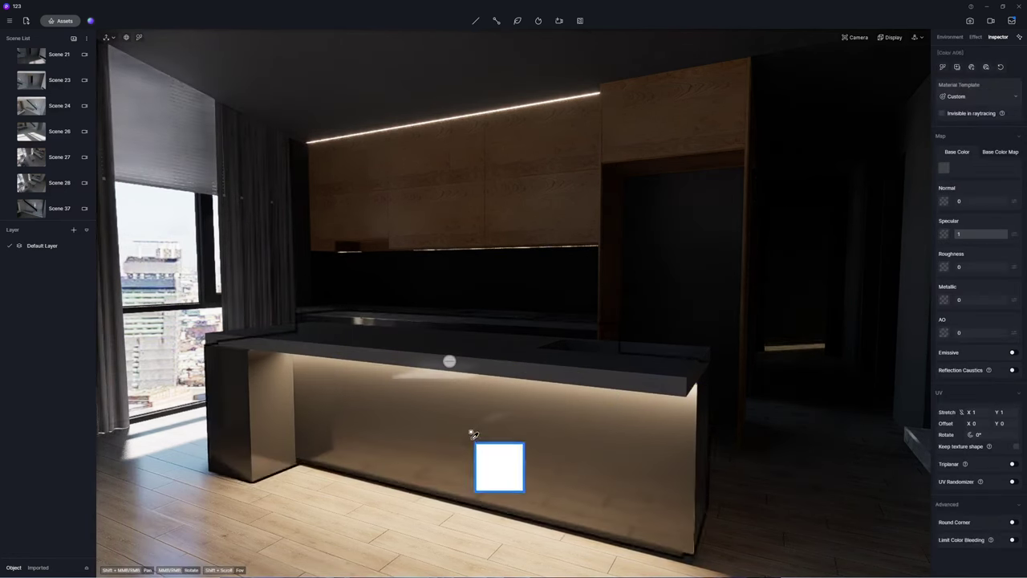
{"action": "left_click", "coordinate": [449, 362]}
{"action": "left_click", "coordinate": [455, 121]}
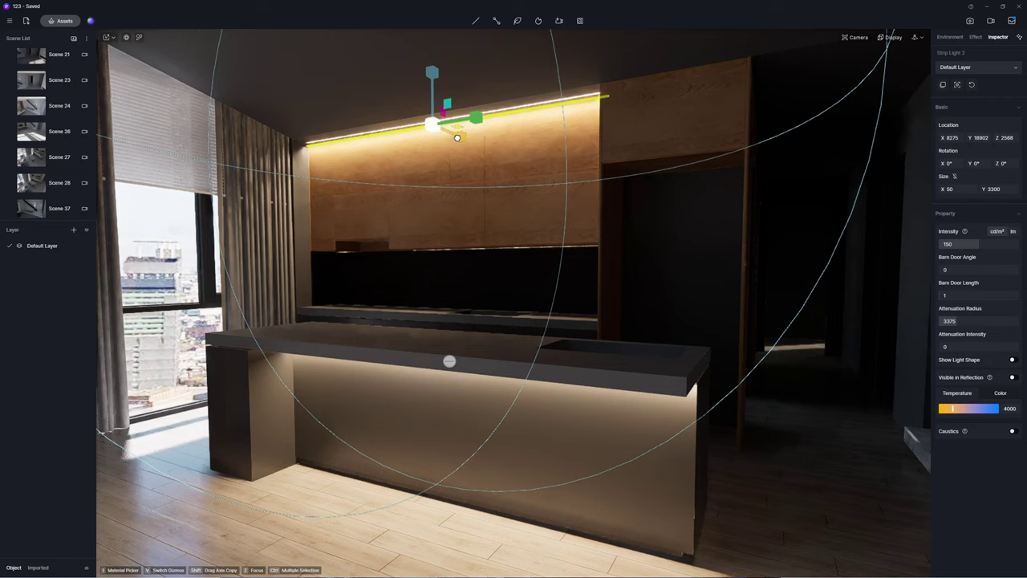
{"action": "key", "text": "w"}
{"action": "left_click", "coordinate": [60, 21]}
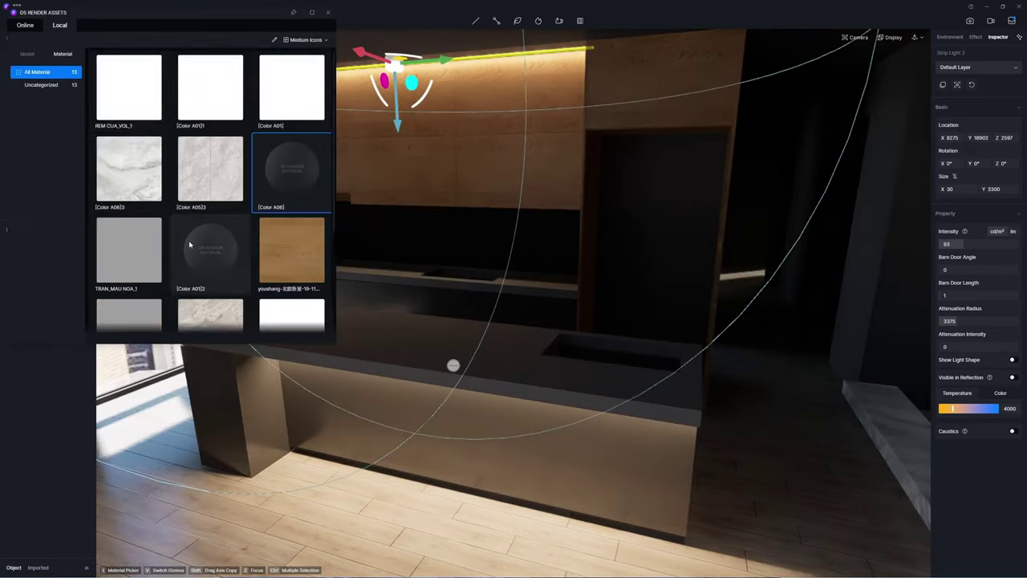
{"action": "left_click", "coordinate": [328, 12]}
Shorten the ceiling strip light and shift it to the left
{"action": "left_click", "coordinate": [394, 63]}
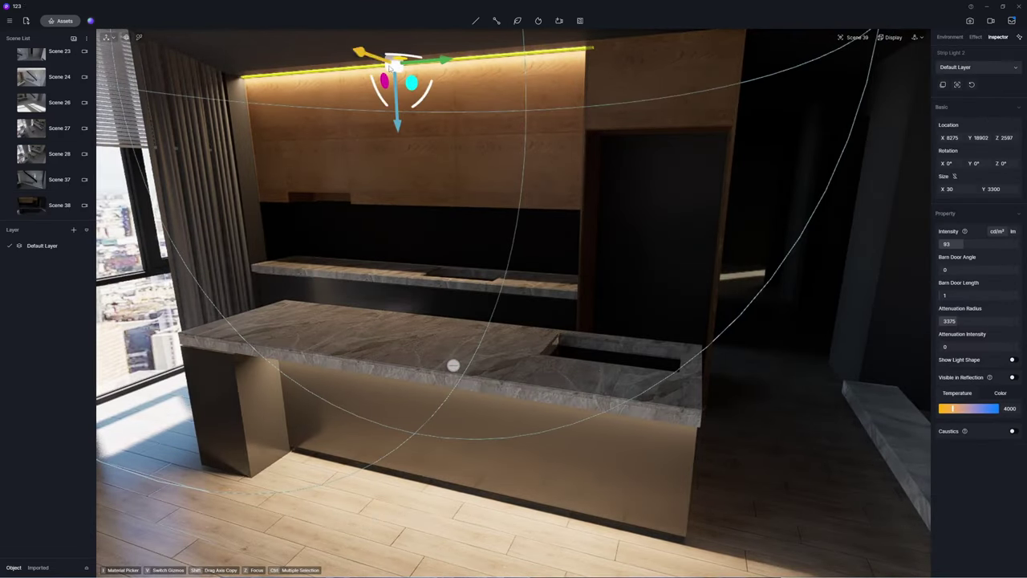
{"action": "key", "text": "z"}
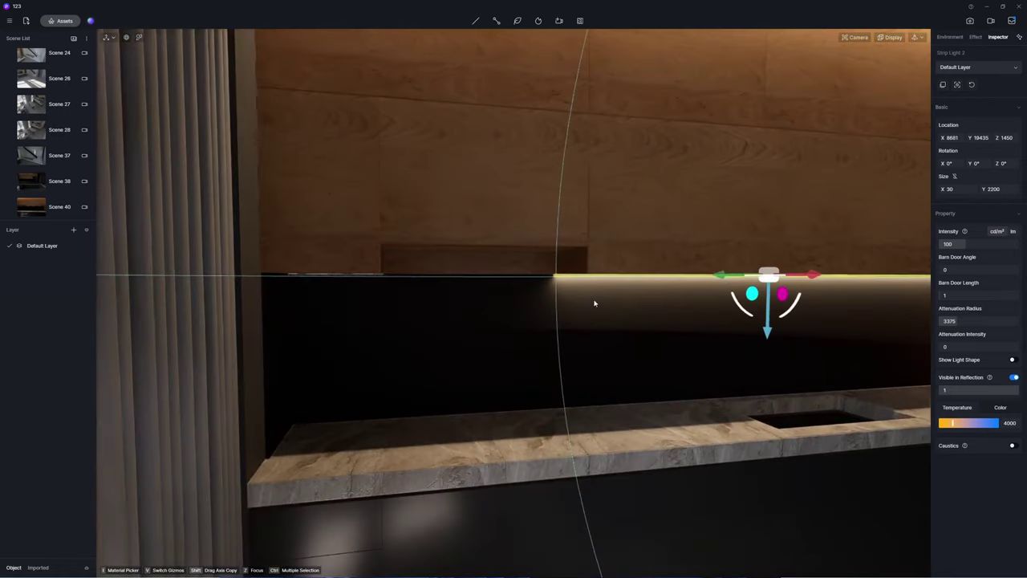
{"action": "left_click_drag", "start_coordinate": [594, 300], "coordinate": [264, 282]}
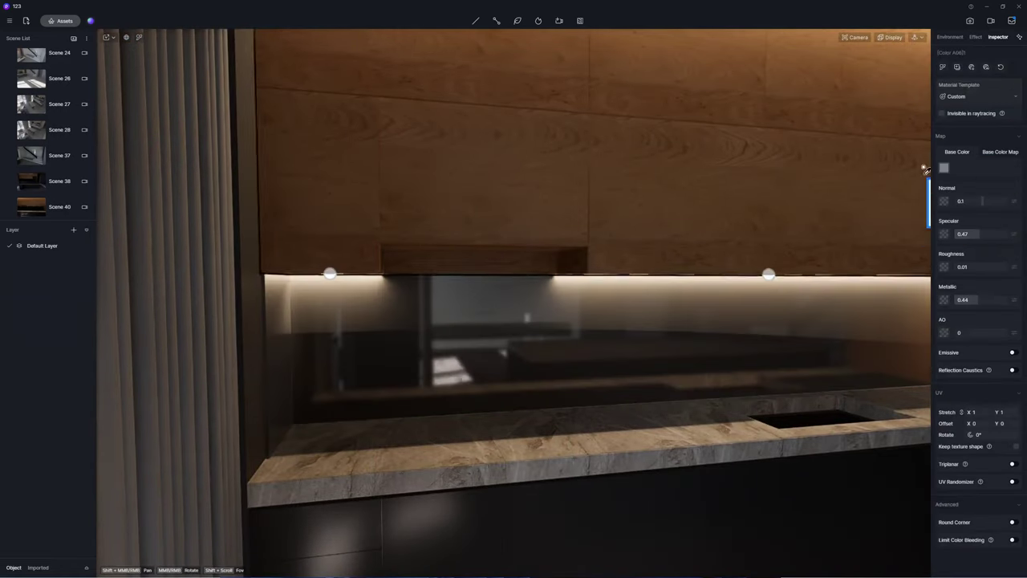
Tint the backsplash glass cyan and lighten the wall colour to light grey
{"action": "left_click", "coordinate": [943, 166]}
{"action": "left_click_drag", "start_coordinate": [964, 216], "coordinate": [967, 229]}
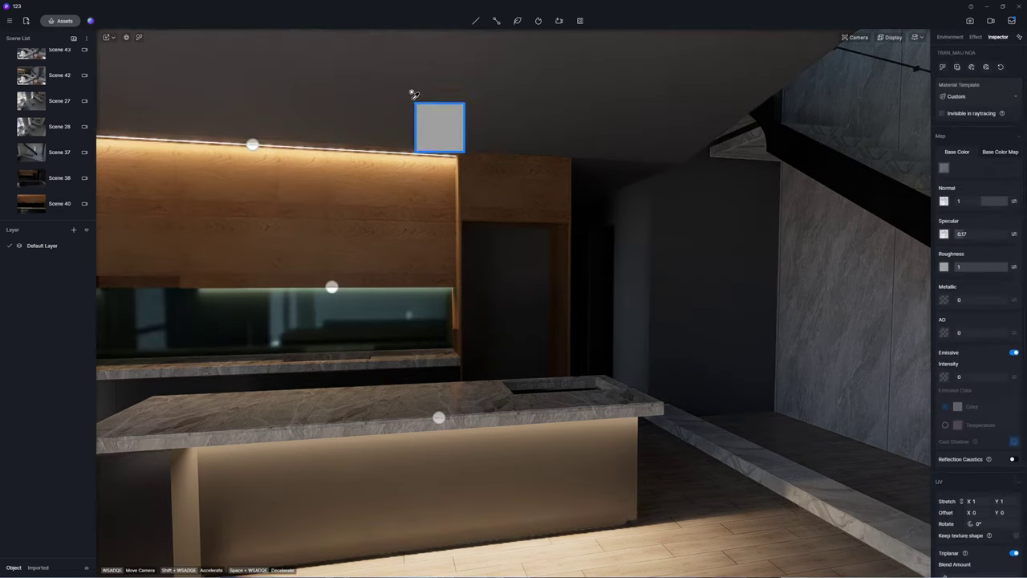
{"action": "left_click", "coordinate": [944, 167]}
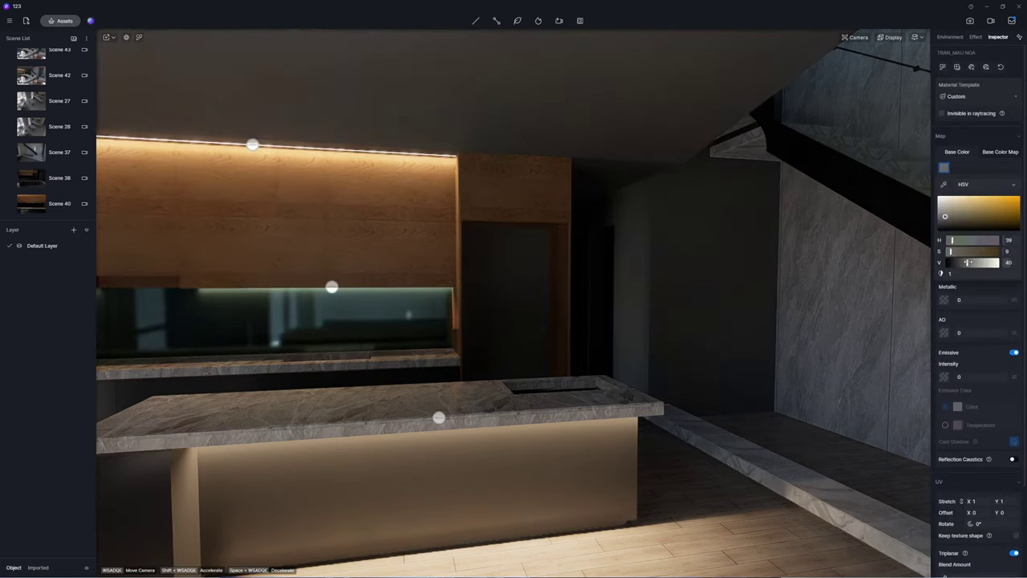
{"action": "left_click_drag", "start_coordinate": [968, 262], "coordinate": [1007, 194]}
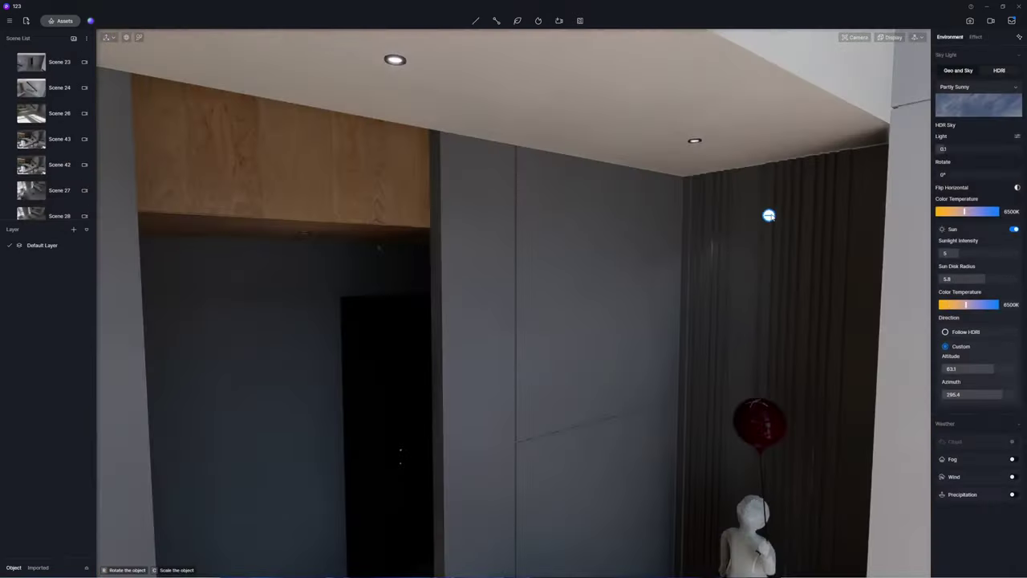
Warm the corner strip light to 3200 K and move it under the wooden panel
{"action": "left_click", "coordinate": [778, 164]}
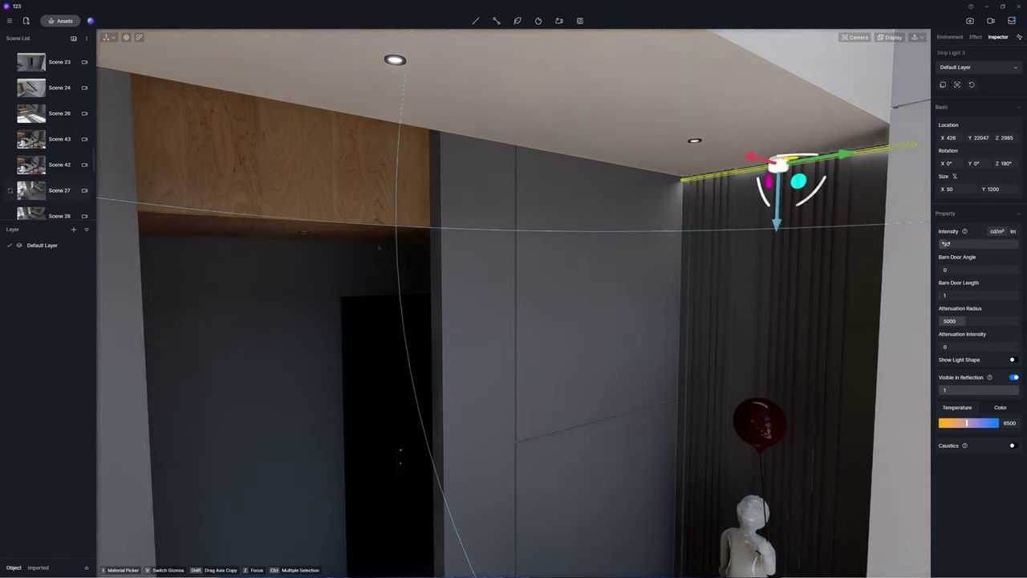
{"action": "left_click", "coordinate": [958, 423]}
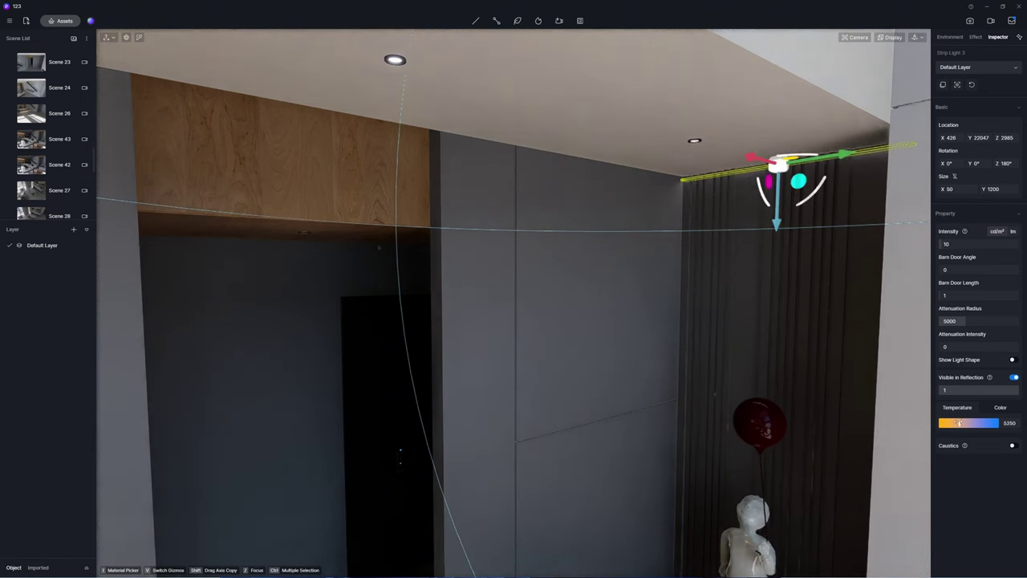
{"action": "left_click", "coordinate": [378, 248]}
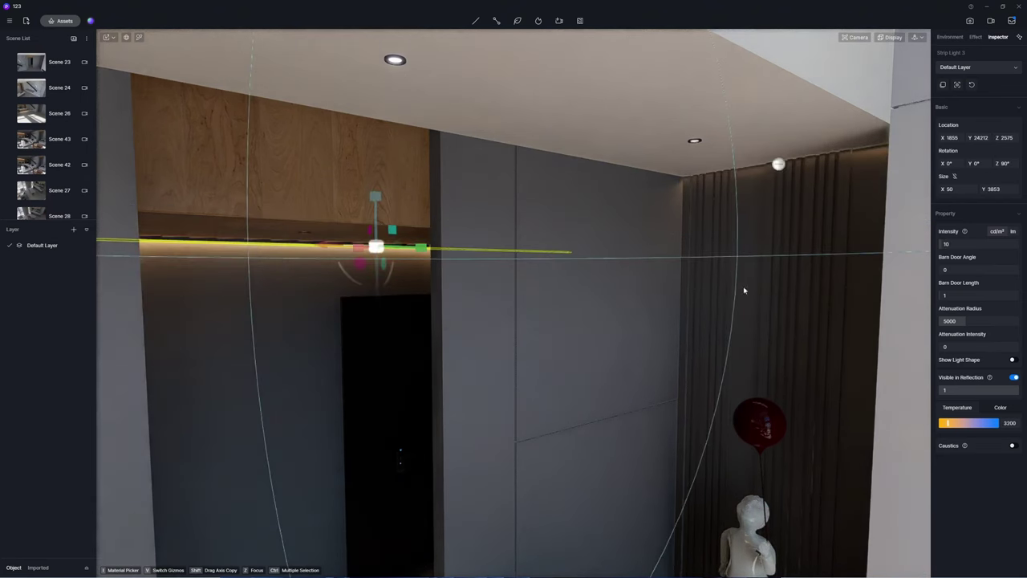
Slide the ceiling spotlight left along the ceiling and switch to the Scene 54 view
{"action": "left_click", "coordinate": [695, 143]}
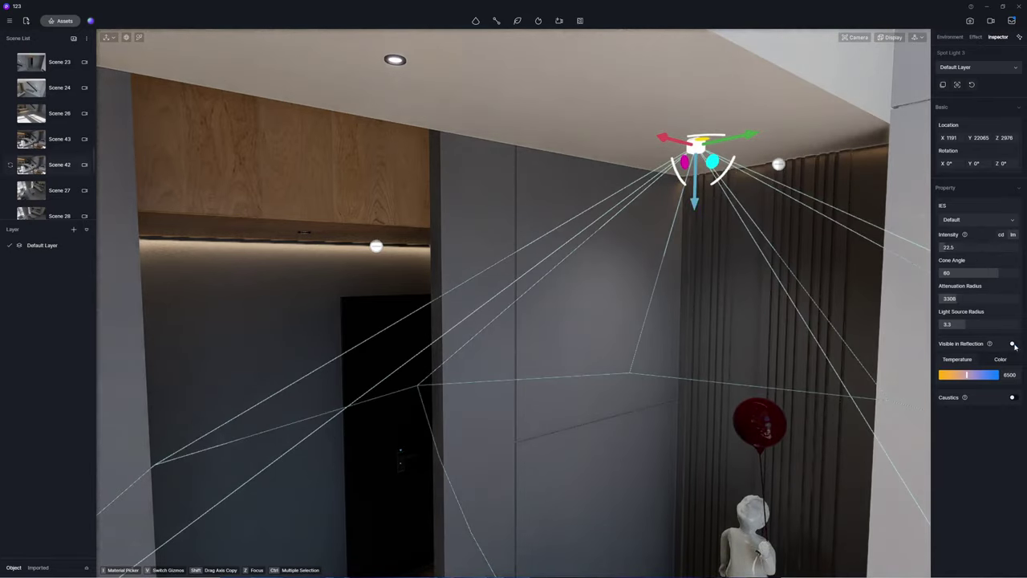
{"action": "left_click_drag", "start_coordinate": [663, 138], "coordinate": [309, 241]}
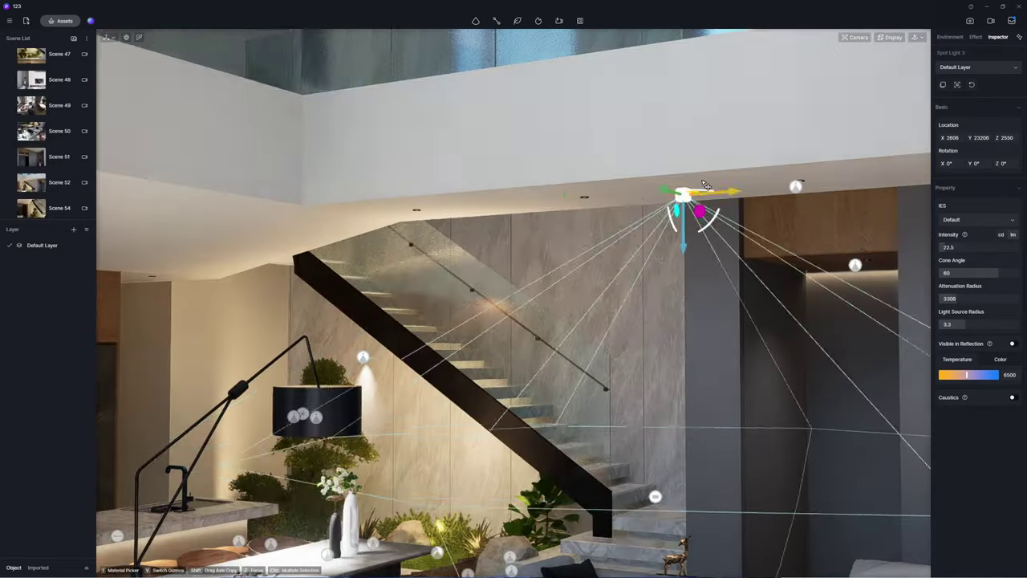
{"action": "left_click", "coordinate": [59, 208]}
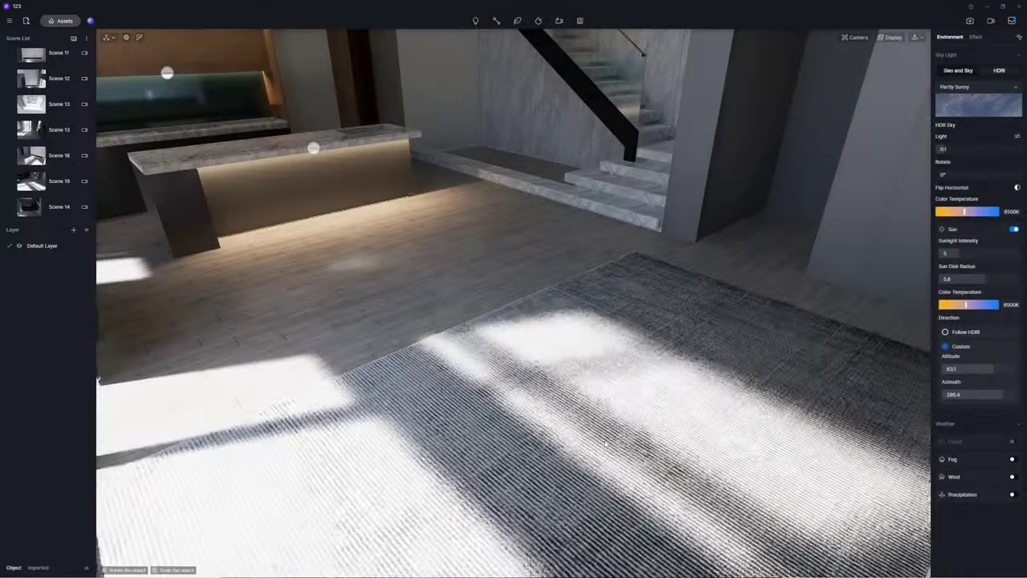
Place a sofa, dining set, bar stools and floor lamp from the asset library, then tune the lamp's light
{"action": "left_click", "coordinate": [58, 22]}
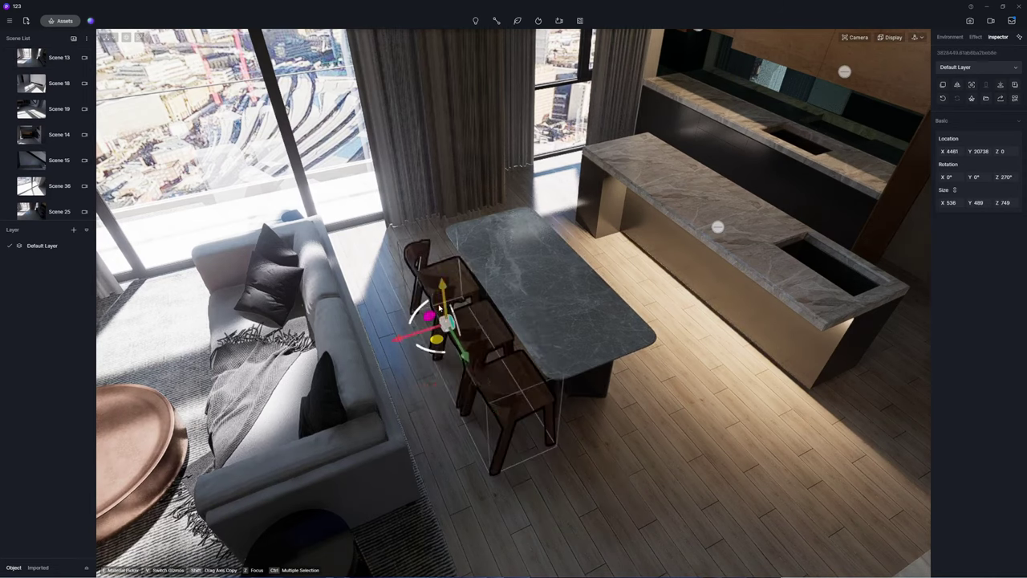
{"action": "left_click", "coordinate": [332, 14]}
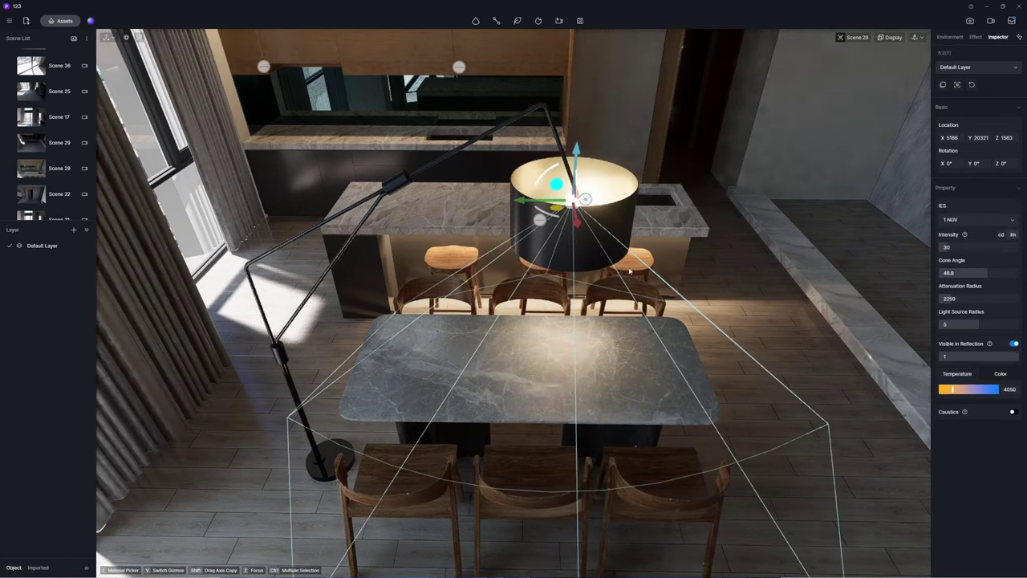
{"action": "left_click", "coordinate": [53, 168]}
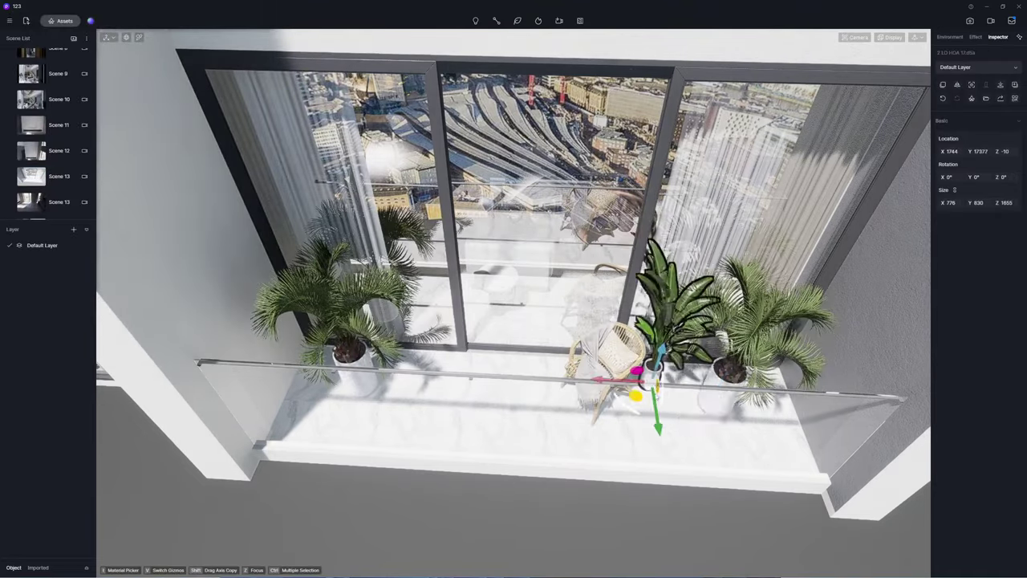
Switch to the Scene 12 camera view
{"action": "left_click", "coordinate": [48, 150]}
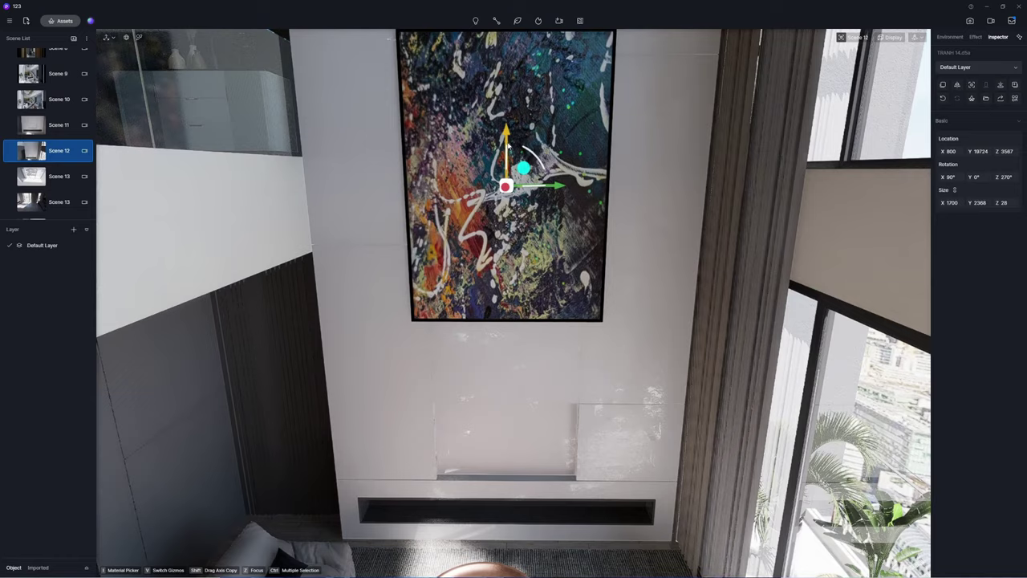